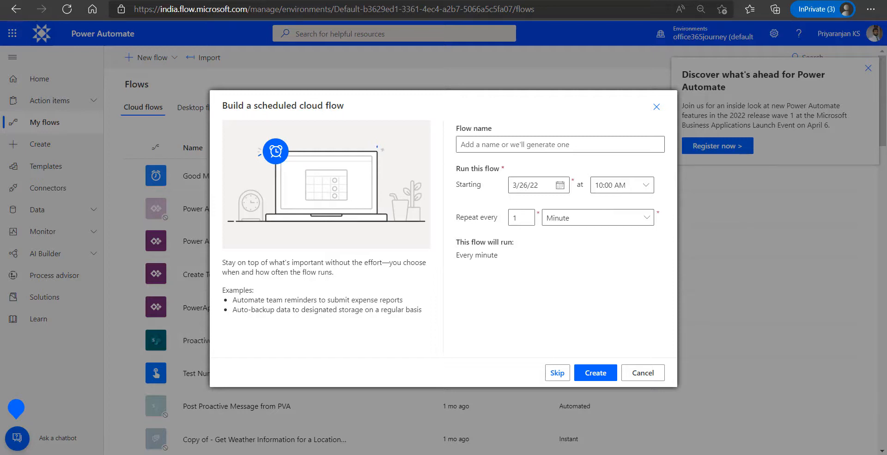
# Step: Create a scheduled cloud flow named "Good Morning Flow" that repeats every 1 day
pyautogui.click(525, 143)
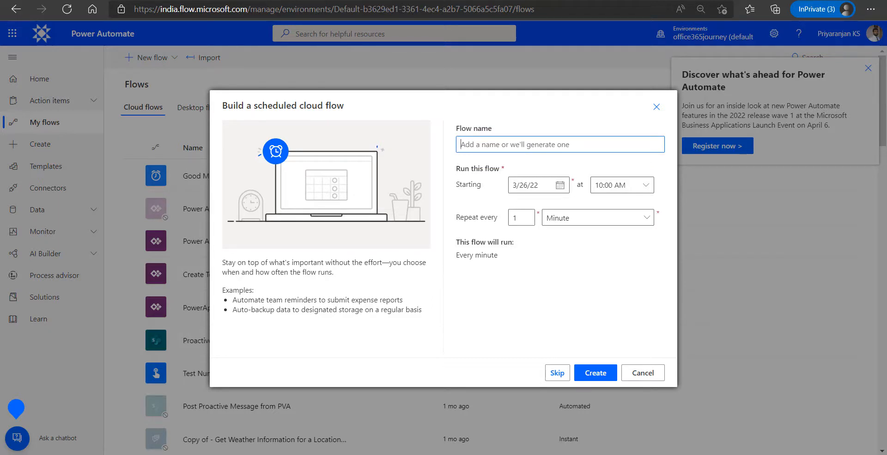
pyautogui.write('Good Morning ')
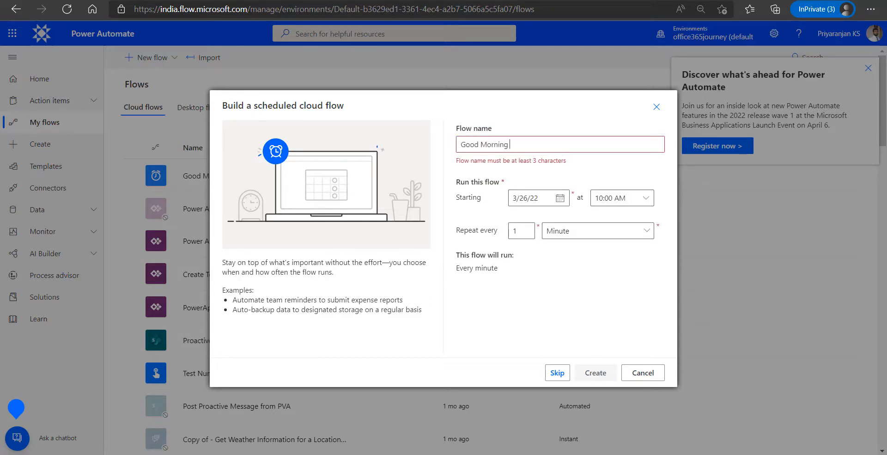
pyautogui.write('Flow')
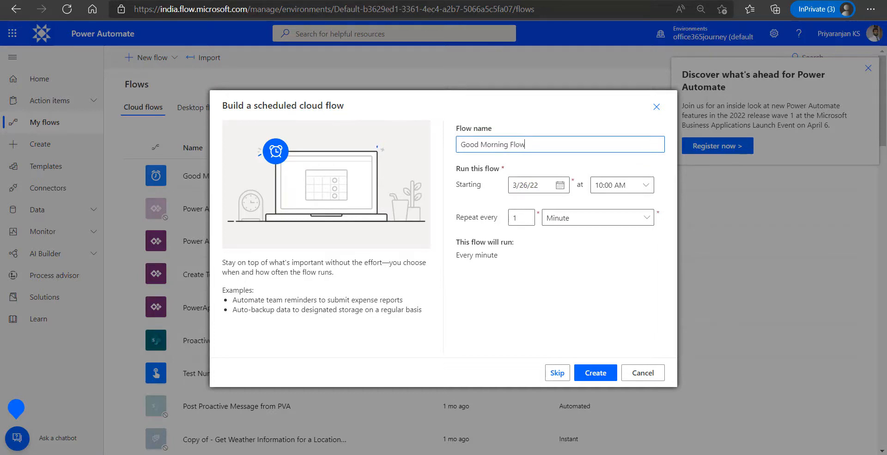
pyautogui.click(606, 218)
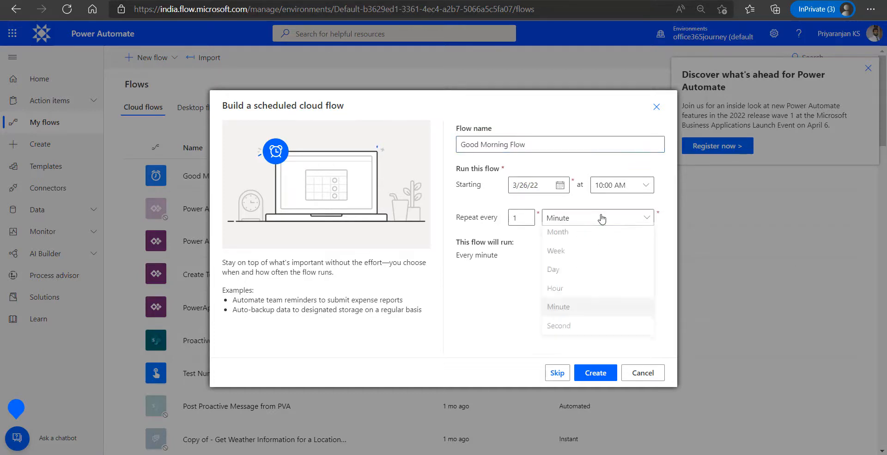
pyautogui.click(569, 275)
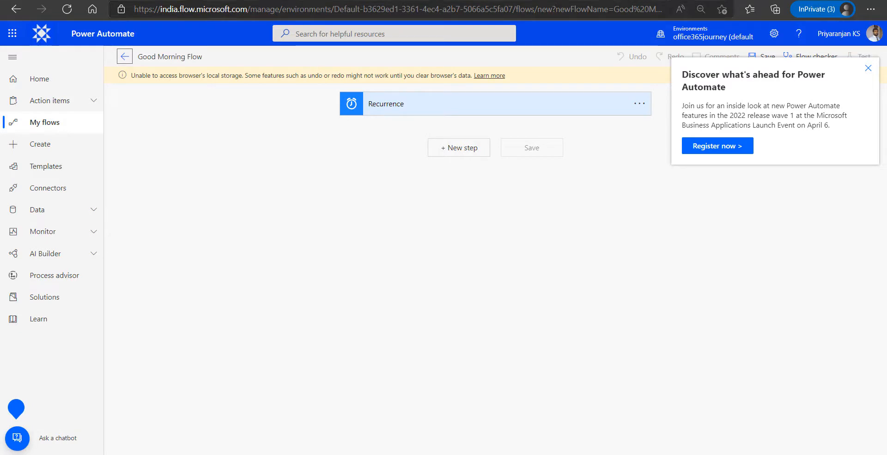
# Step: Switch to the Azure portal and start creating a new storage account
pyautogui.click(555, 0)
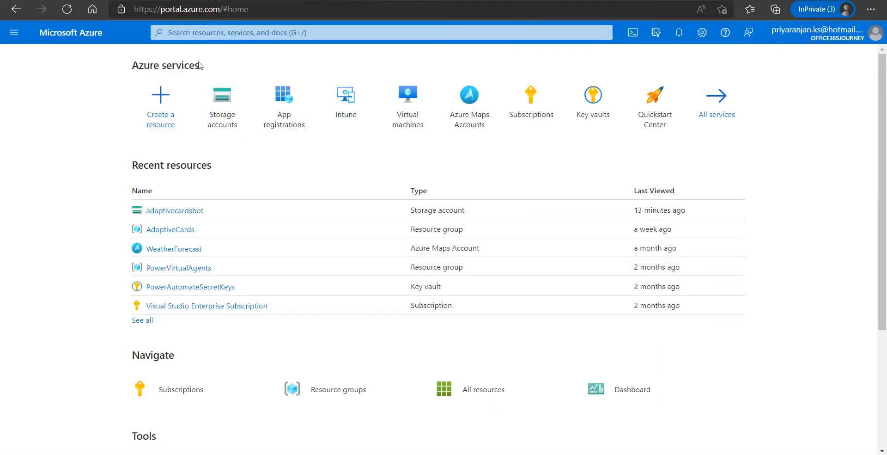
pyautogui.moveTo(213, 122)
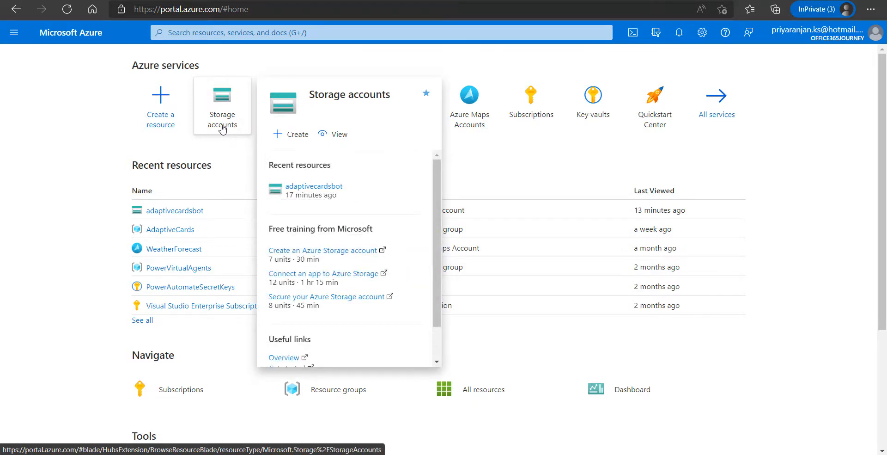
pyautogui.click(222, 128)
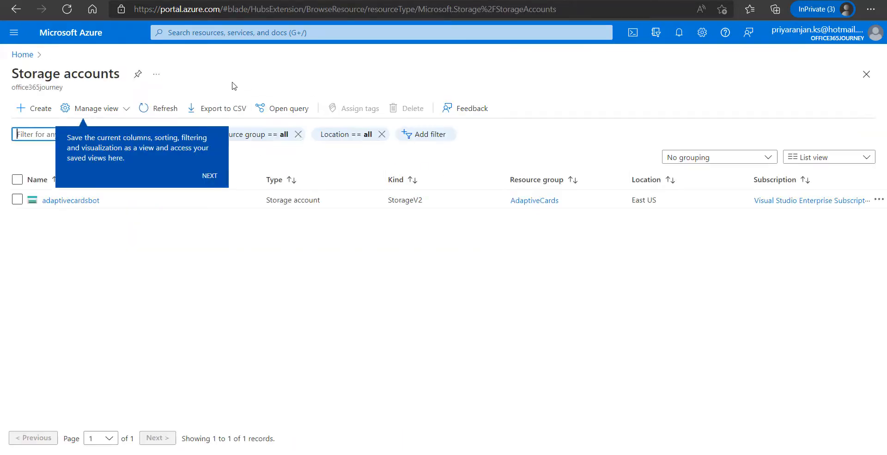
pyautogui.click(33, 110)
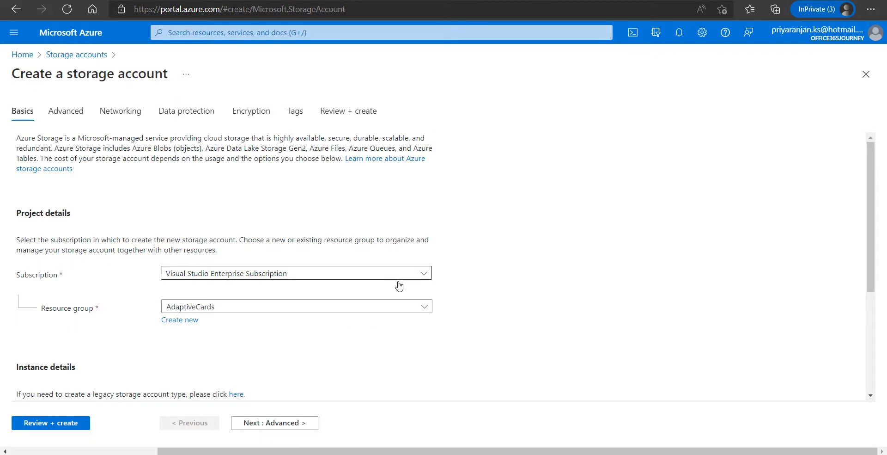
# Step: Enter the storage account name, keep the AdaptiveCards resource group and Standard performance, and create the account
pyautogui.click(287, 308)
pyautogui.press('Escape')
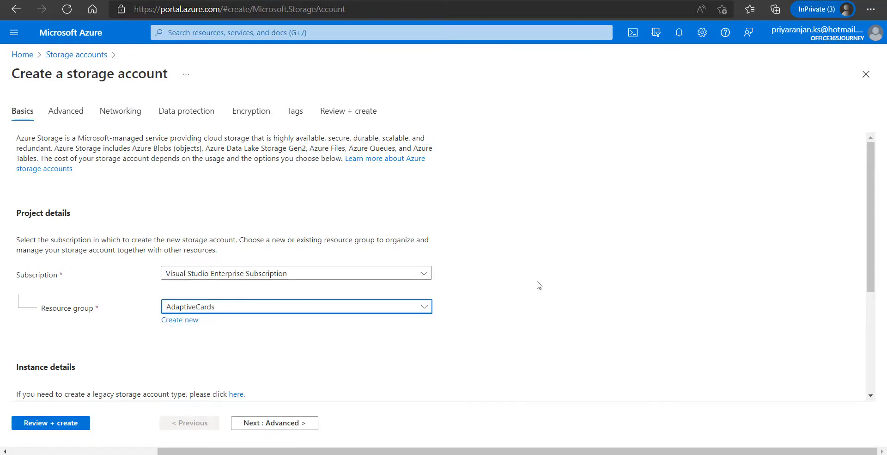
pyautogui.scroll(-3, 615, 306)
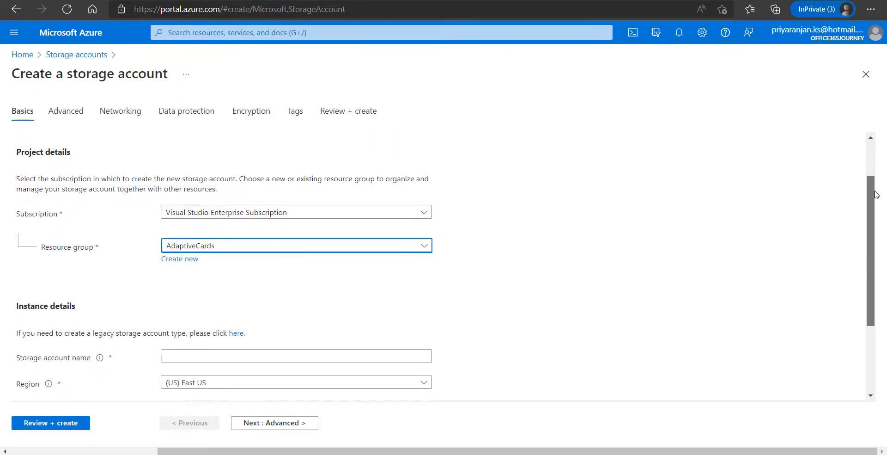
pyautogui.click(257, 326)
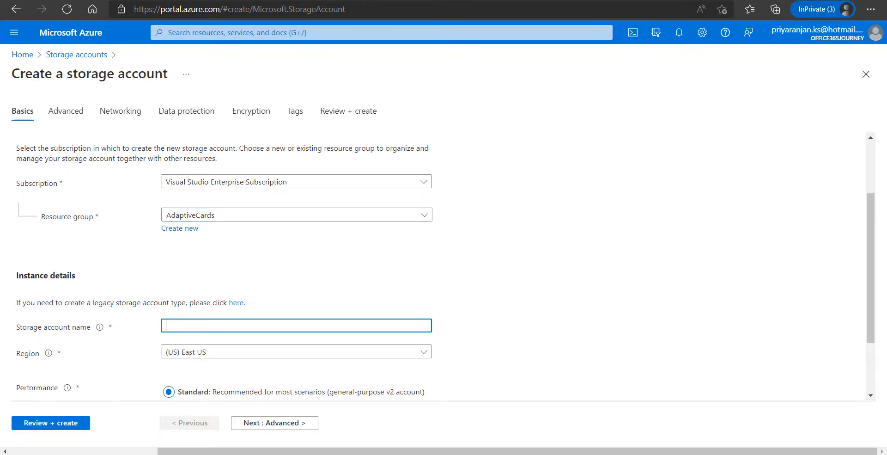
pyautogui.moveTo(514, 317); pyautogui.dragTo(519, 319)
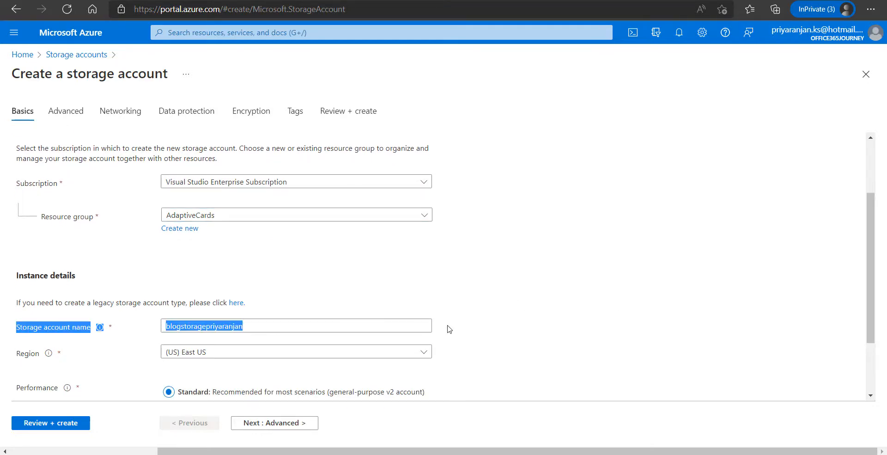
pyautogui.scroll(2, 335, 358)
pyautogui.scroll(-3, 296, 365)
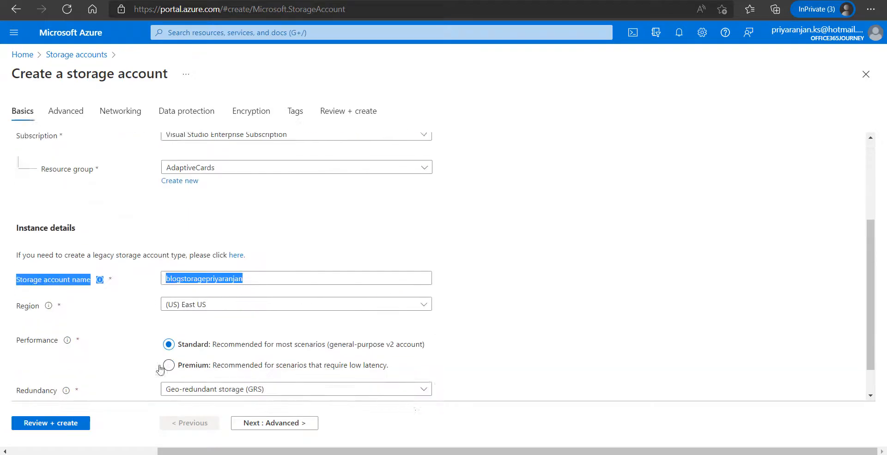
pyautogui.scroll(-1, 160, 368)
pyautogui.click(57, 424)
pyautogui.click(54, 424)
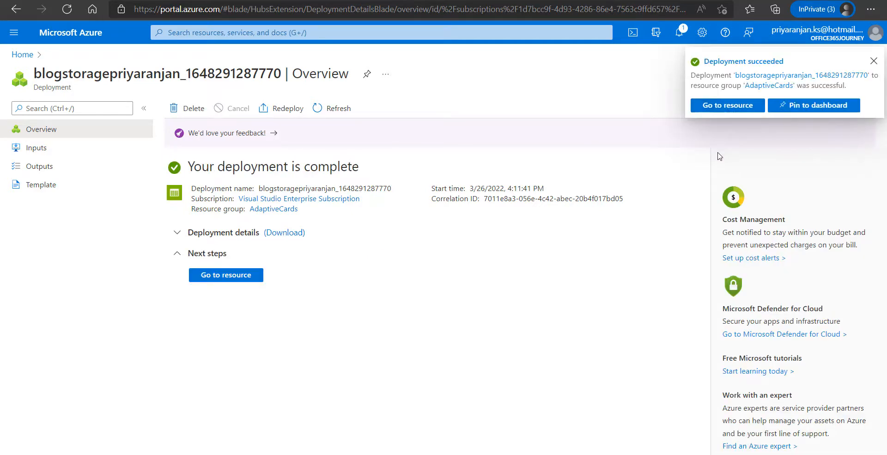
# Step: Create a private blob container named "adaptivecards" in the newly deployed storage account
pyautogui.click(729, 109)
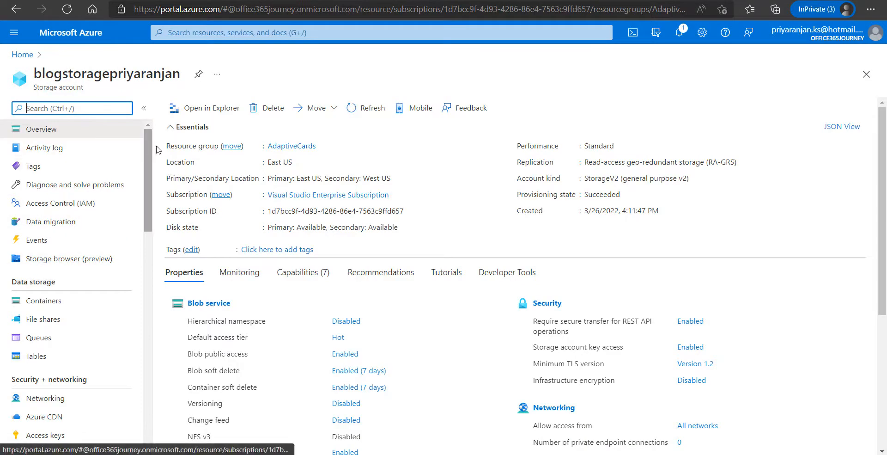
pyautogui.click(39, 305)
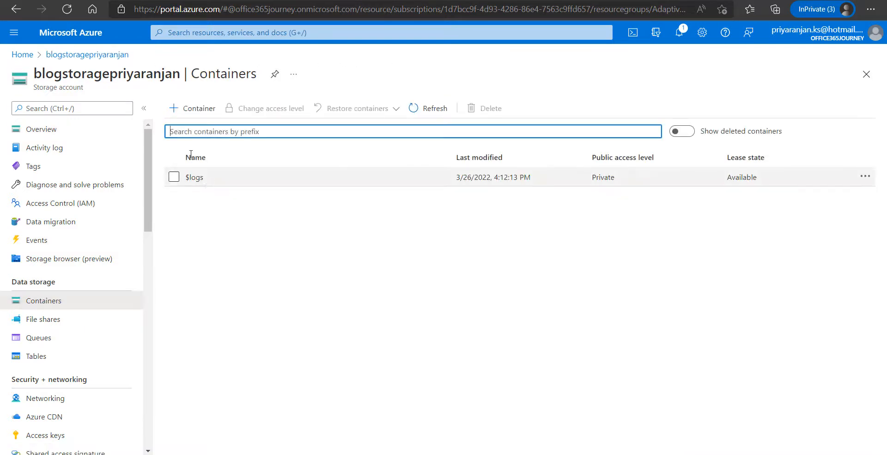
pyautogui.click(188, 110)
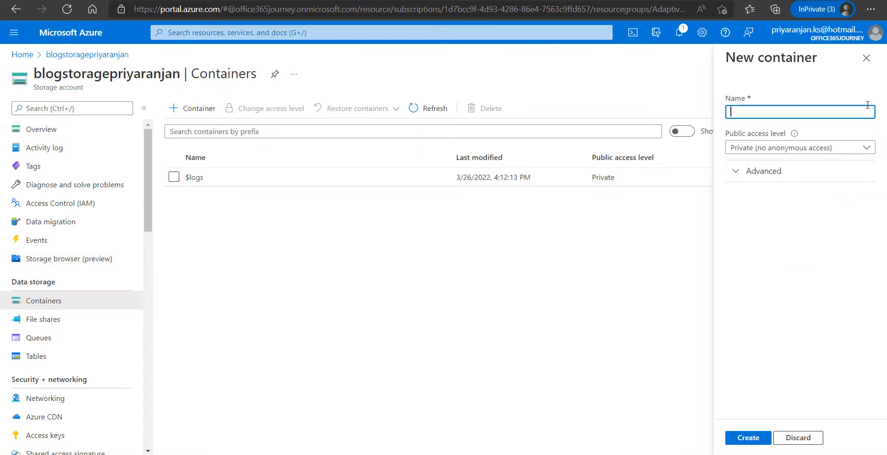
pyautogui.write('AdaptiveCardsCont')
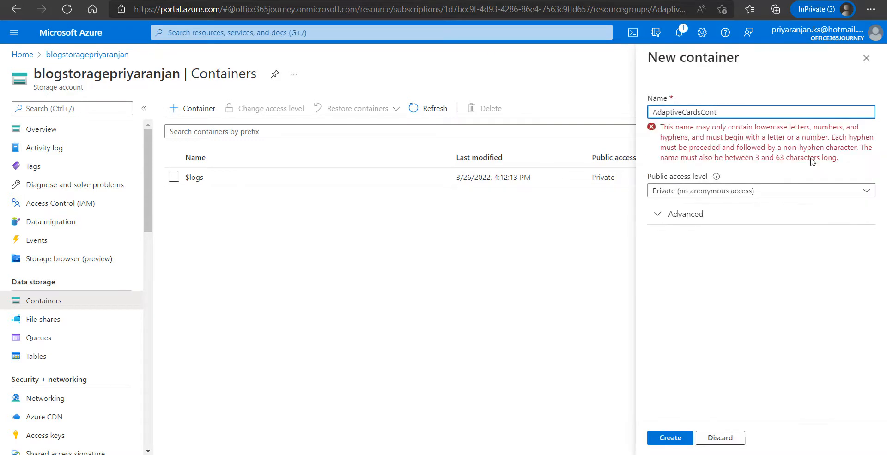
pyautogui.hotkey('ctrl', 'a')
pyautogui.write('adaptivecards')
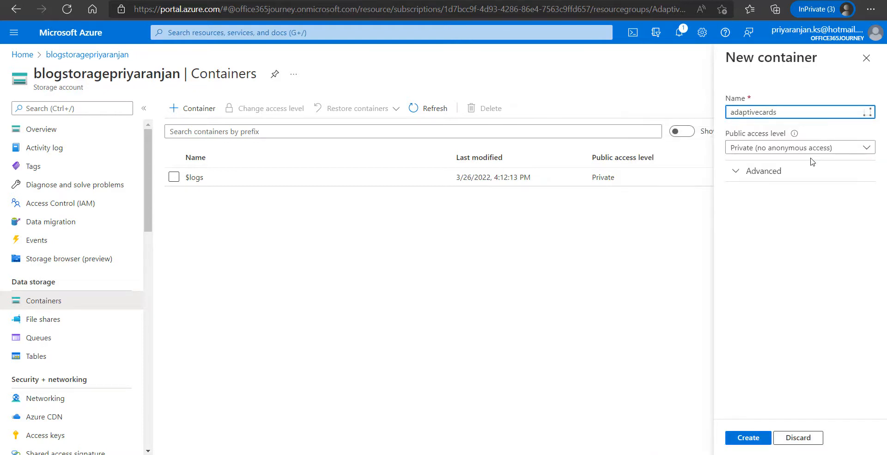
pyautogui.click(750, 440)
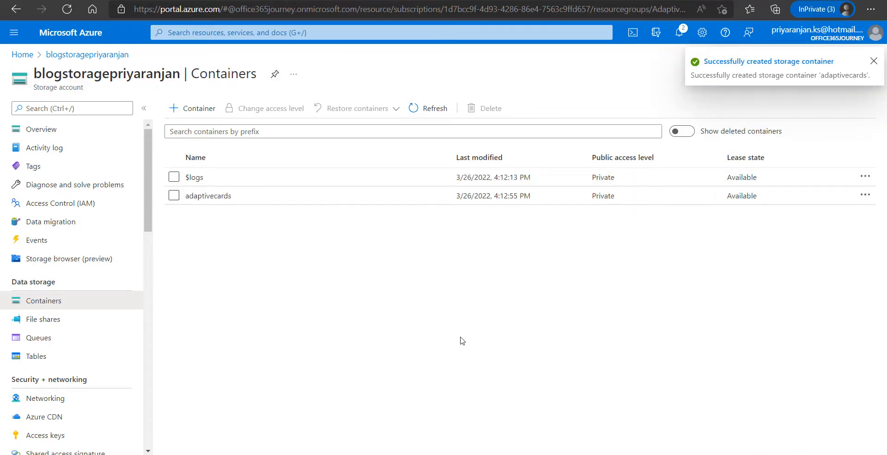
# Step: Upload GoodMorningBannerImage.png from the Downloads folder into the adaptivecards container
pyautogui.click(204, 196)
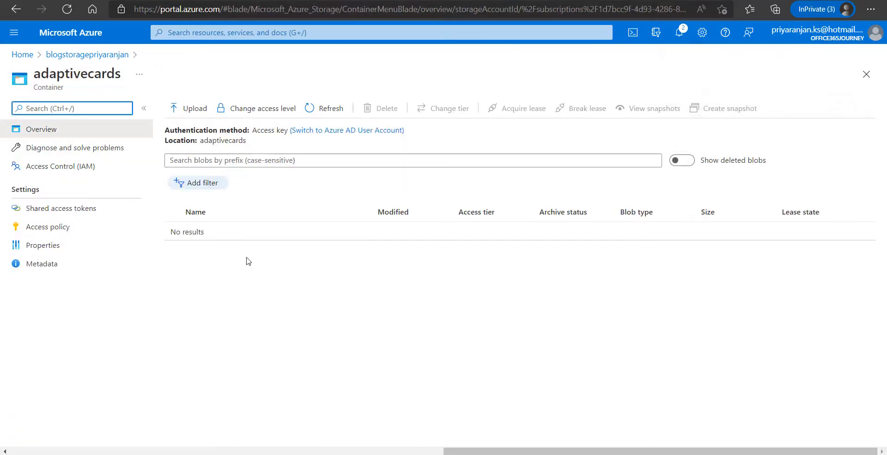
pyautogui.click(198, 112)
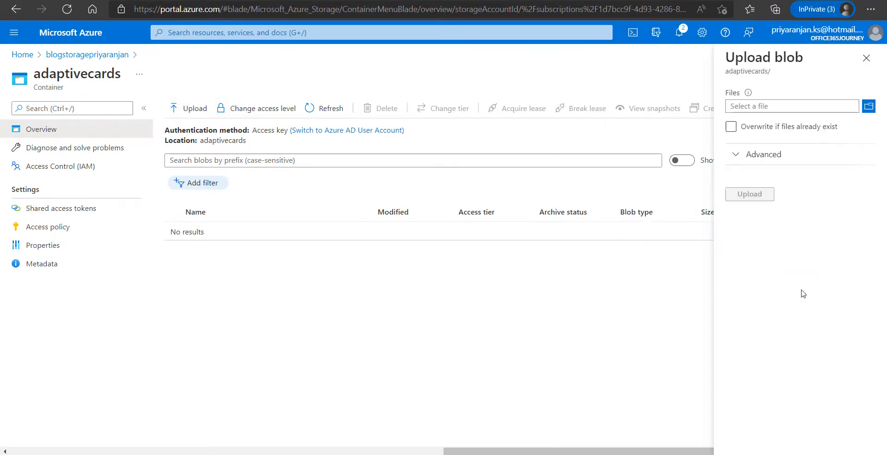
pyautogui.click(870, 107)
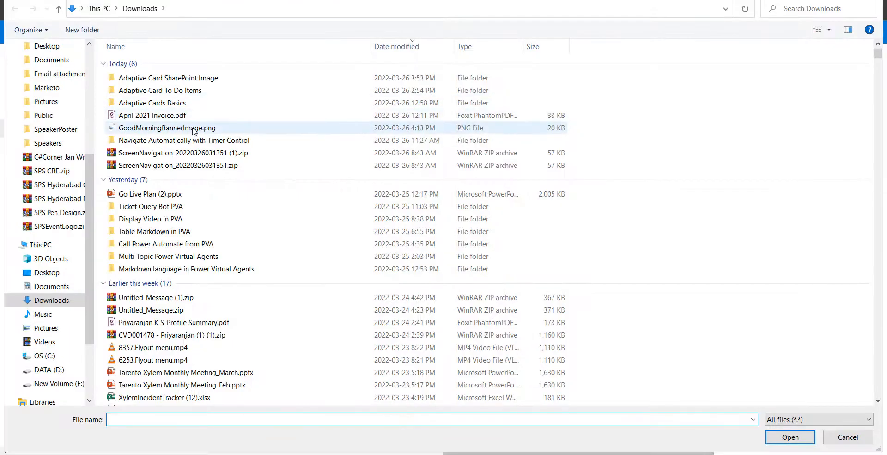
pyautogui.scroll(5, 57, 101)
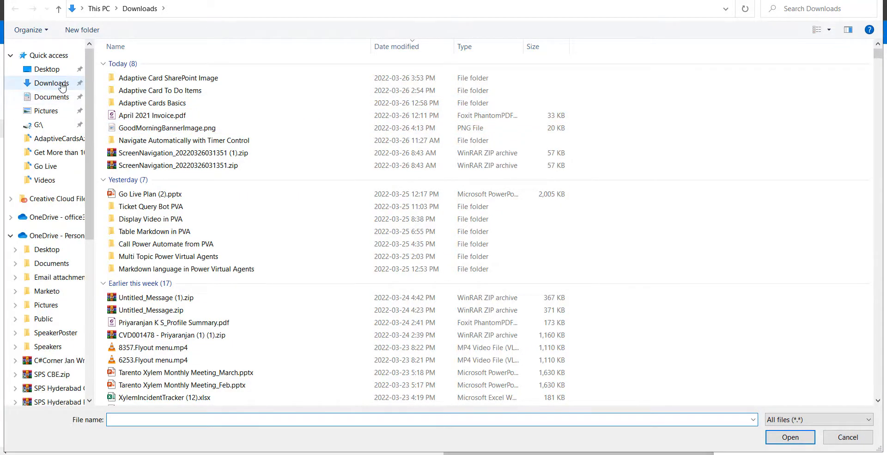
pyautogui.click(62, 85)
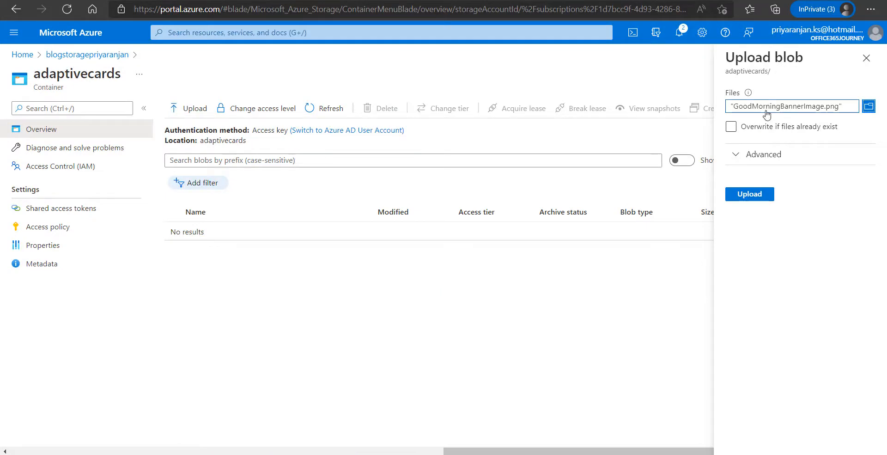
pyautogui.click(736, 162)
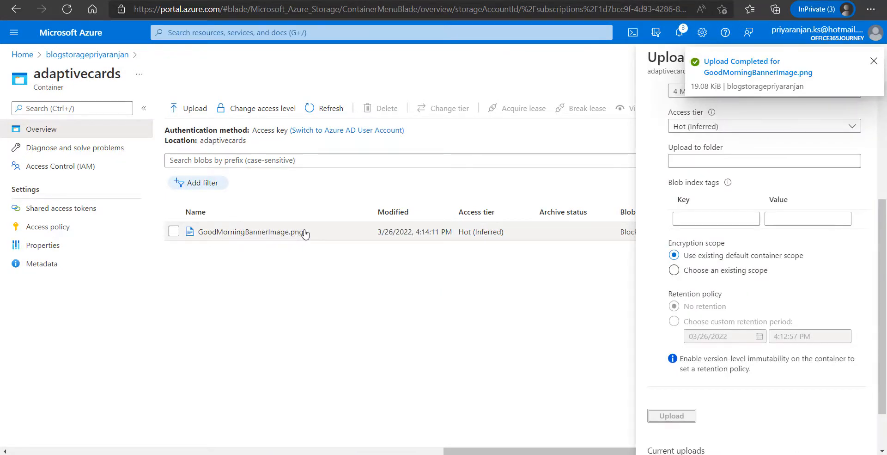
# Step: Copy the blob URL of GoodMorningBannerImage.png and replace all text in the open Notepad++ file with it
pyautogui.click(304, 233)
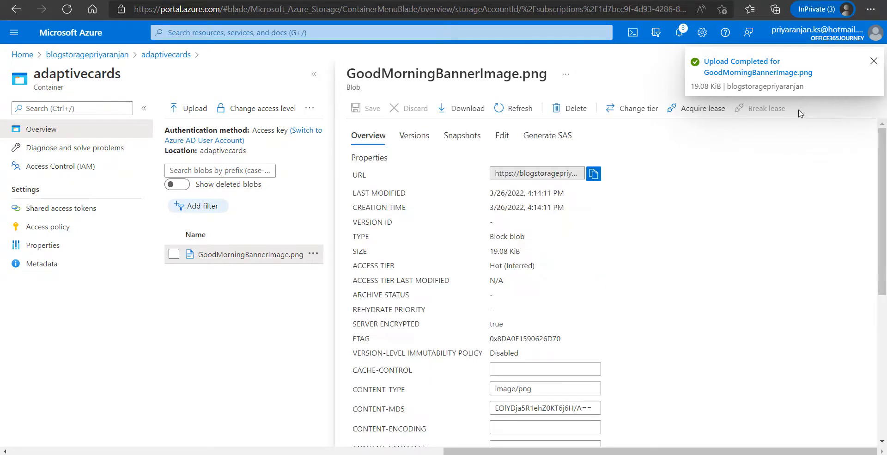
pyautogui.click(874, 61)
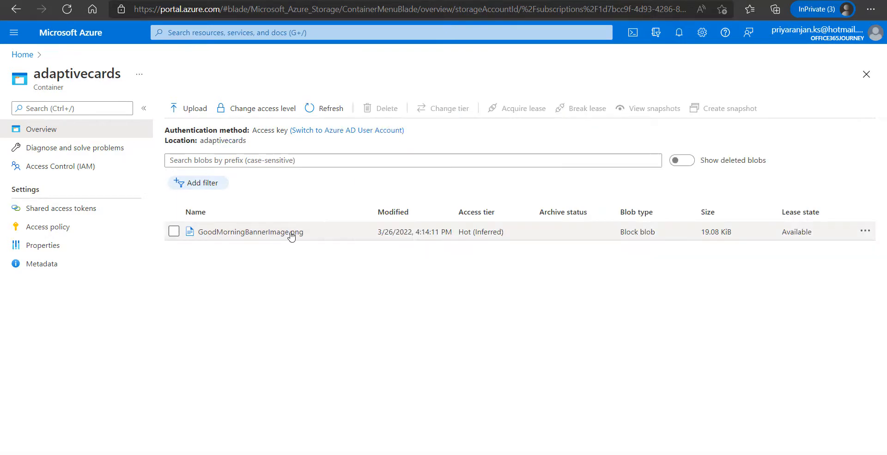
pyautogui.click(292, 235)
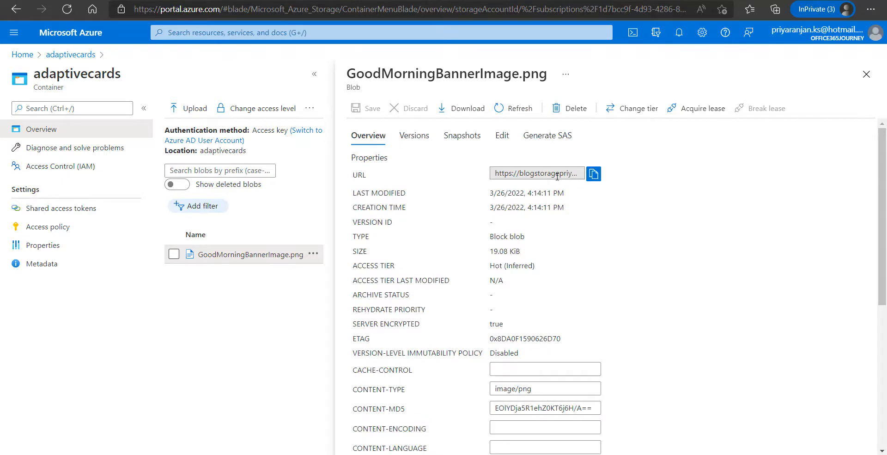
pyautogui.click(593, 174)
pyautogui.hotkey('alt', 'Tab')
pyautogui.hotkey('ctrl', 'a')
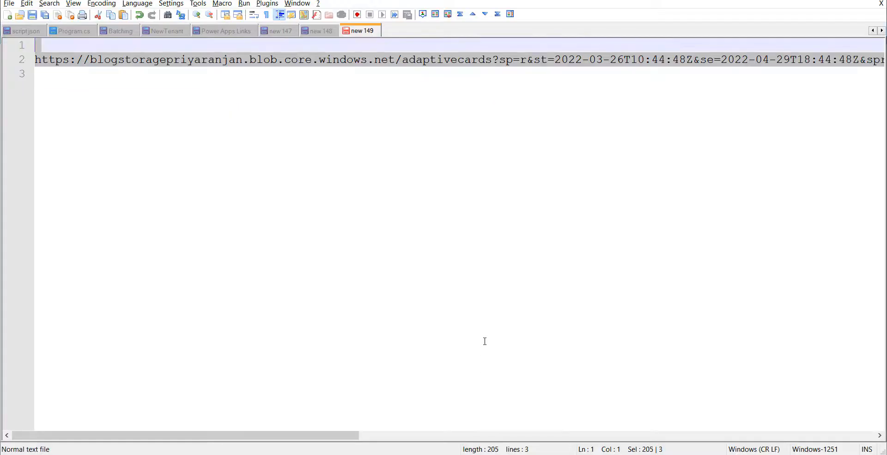
pyautogui.hotkey('ctrl', 'v')
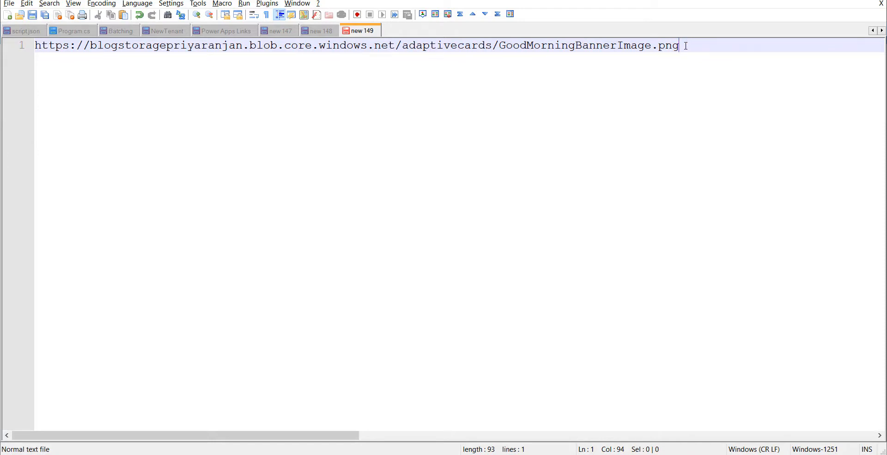
# Step: Set the expiry date of the adaptivecards container's shared access token to 06/04/2022 in the Azure portal and generate the SAS token and URL
pyautogui.hotkey('alt', 'Tab')
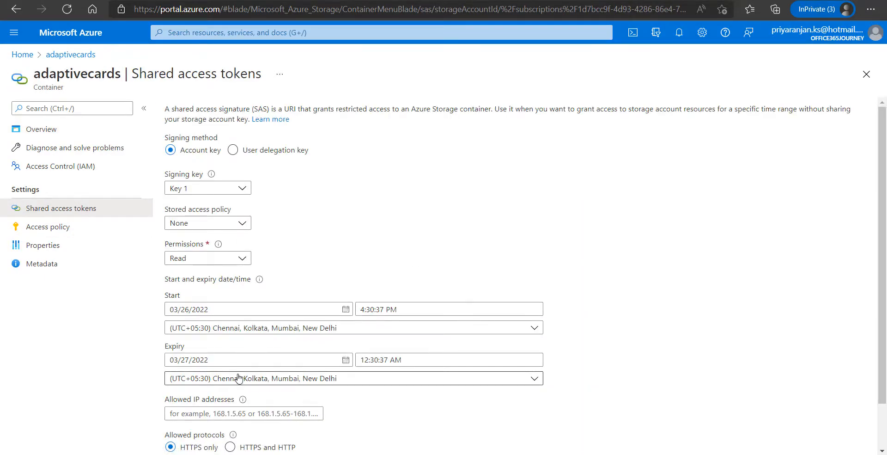
pyautogui.scroll(-1, 296, 378)
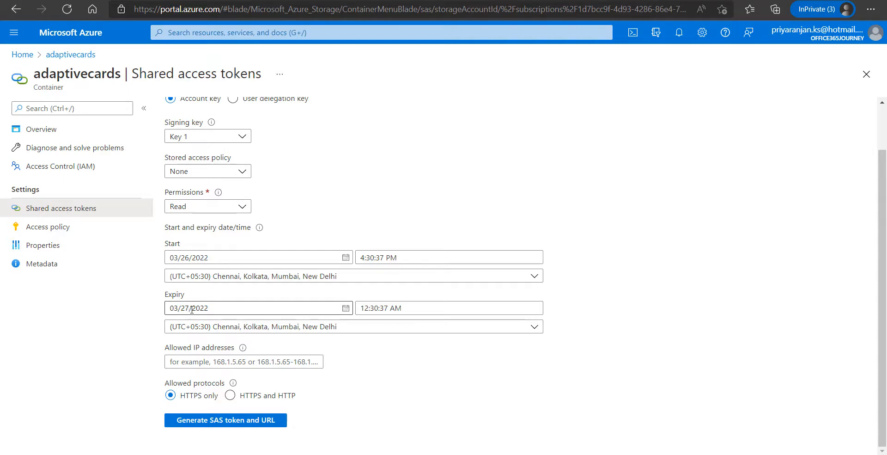
pyautogui.click(346, 309)
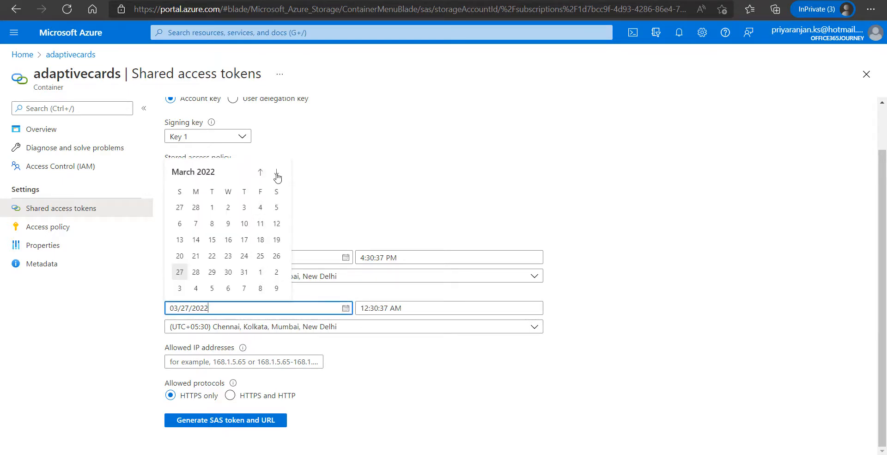
pyautogui.click(276, 173)
pyautogui.click(276, 172)
pyautogui.click(276, 275)
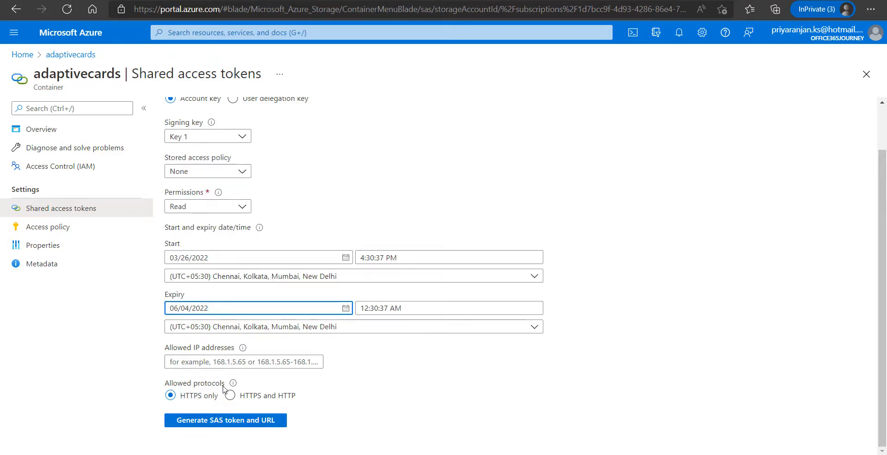
pyautogui.click(226, 424)
pyautogui.scroll(-2, 451, 378)
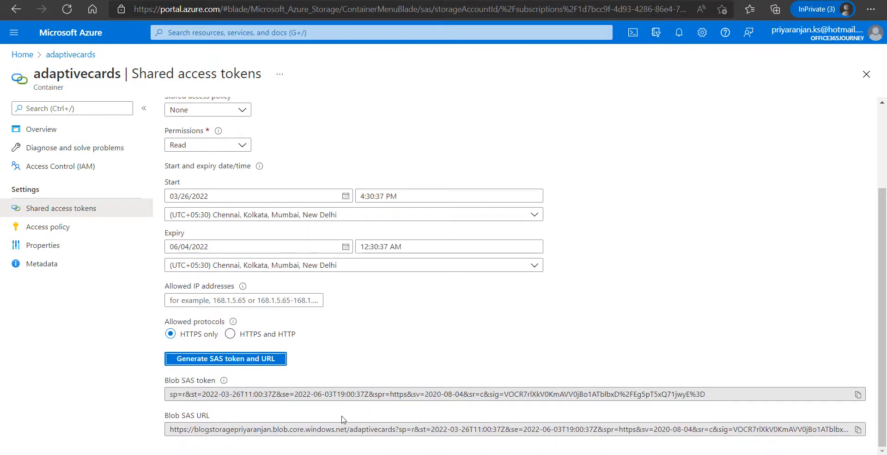
# Step: Copy the generated Blob SAS token and append it after a question mark to the image URL in Notepad++
pyautogui.doubleClick(326, 394)
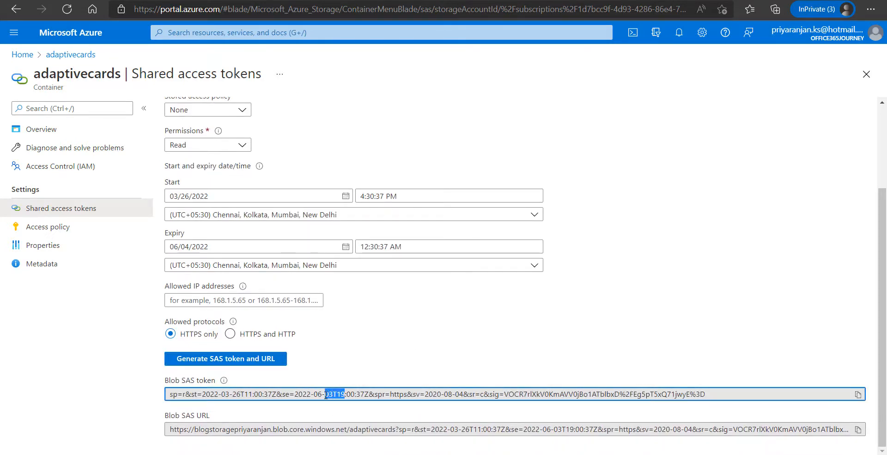
pyautogui.tripleClick(327, 394)
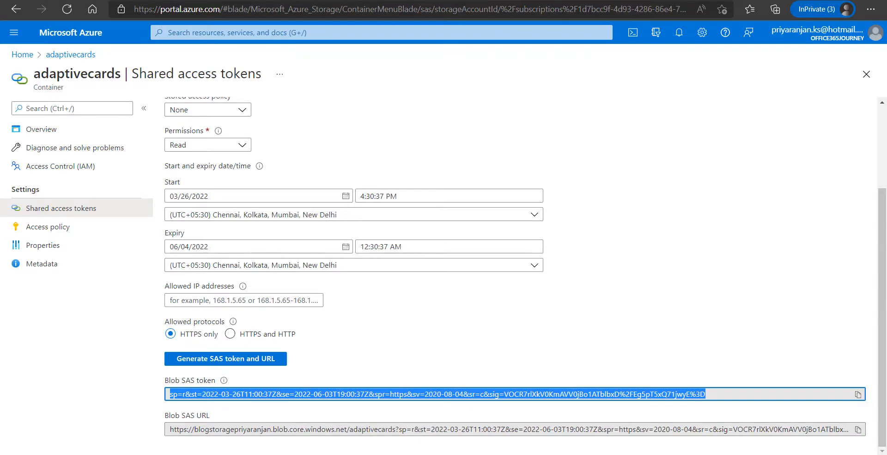
pyautogui.hotkey('alt', 'Tab')
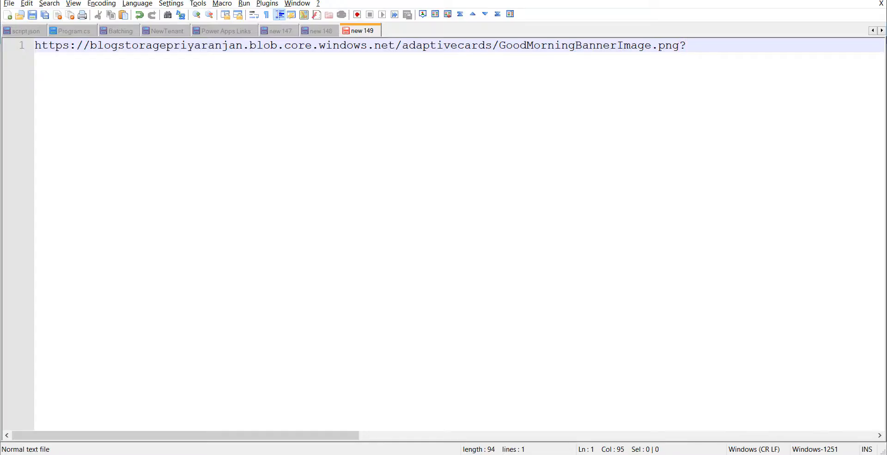
pyautogui.hotkey('ctrl', 'v')
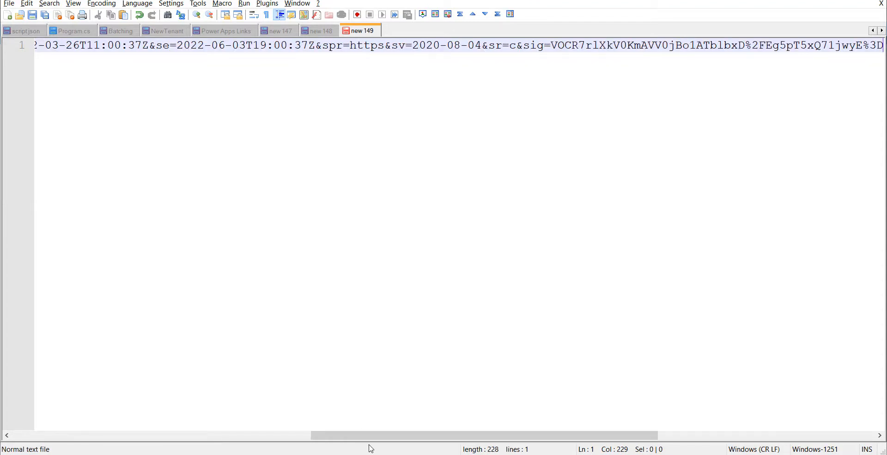
# Step: Copy the complete banner image URL with its SAS token from Notepad++ and open it in a new browser tab
pyautogui.moveTo(520, 436); pyautogui.dragTo(254, 450)
pyautogui.hotkey('ctrl', 'a')
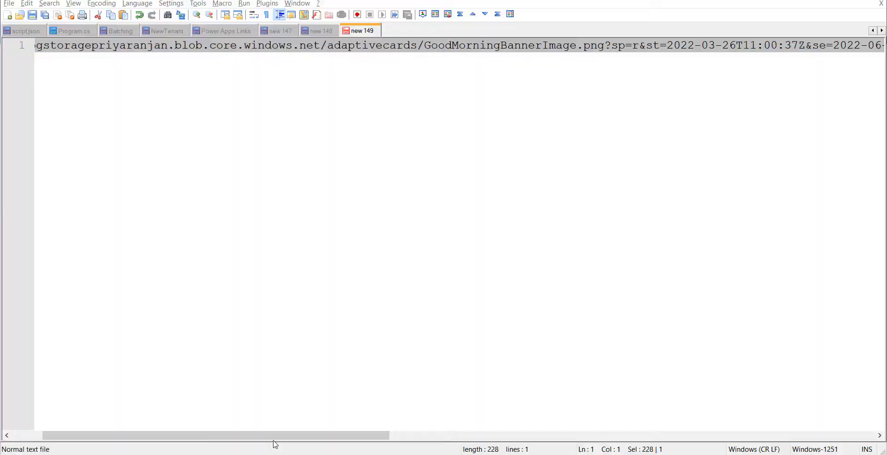
pyautogui.moveTo(231, 451)
pyautogui.click(190, 418)
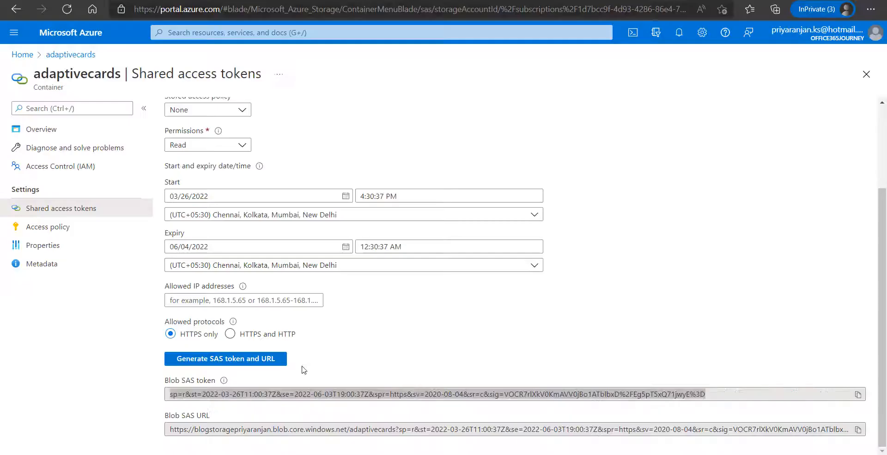
pyautogui.click(305, 394)
pyautogui.hotkey('ctrl', 't')
pyautogui.hotkey('ctrl', 'v')
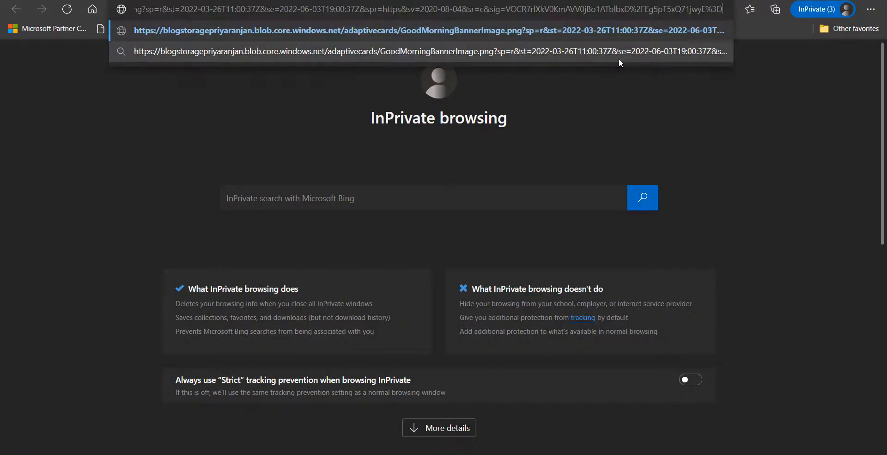
pyautogui.press('Return')
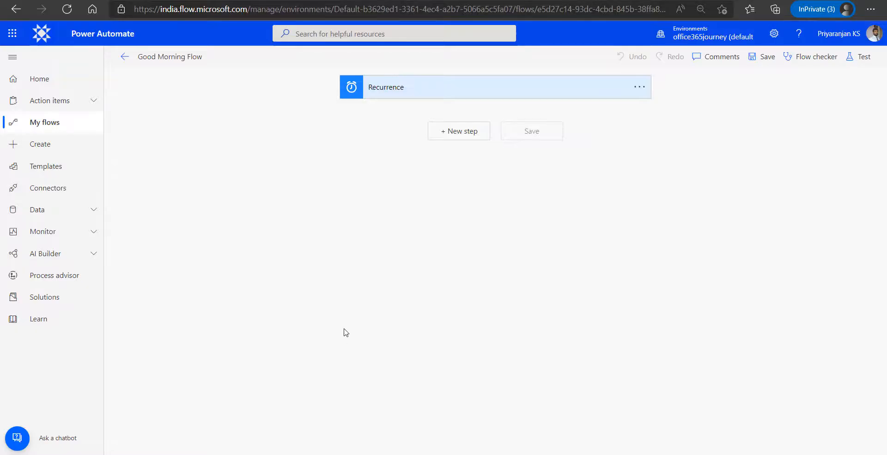
# Step: Add the Microsoft Teams action "Post adaptive card in a chat or channel" after the Recurrence trigger in the Good Morning Flow
pyautogui.click(446, 136)
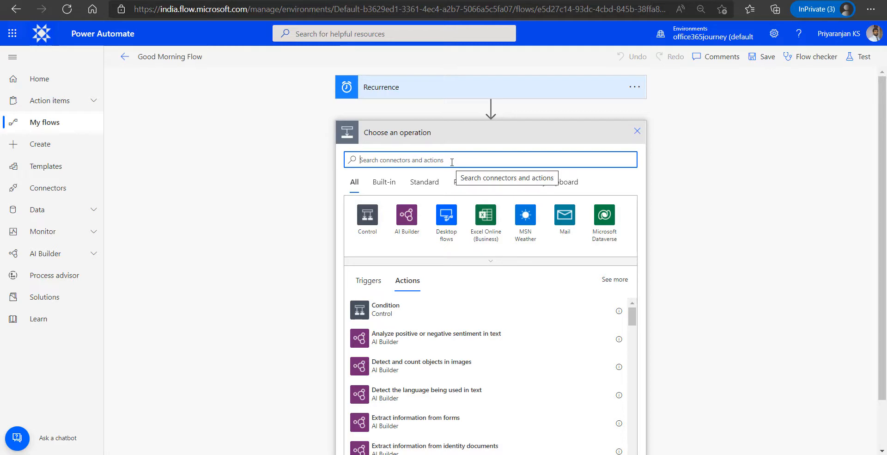
pyautogui.write('post')
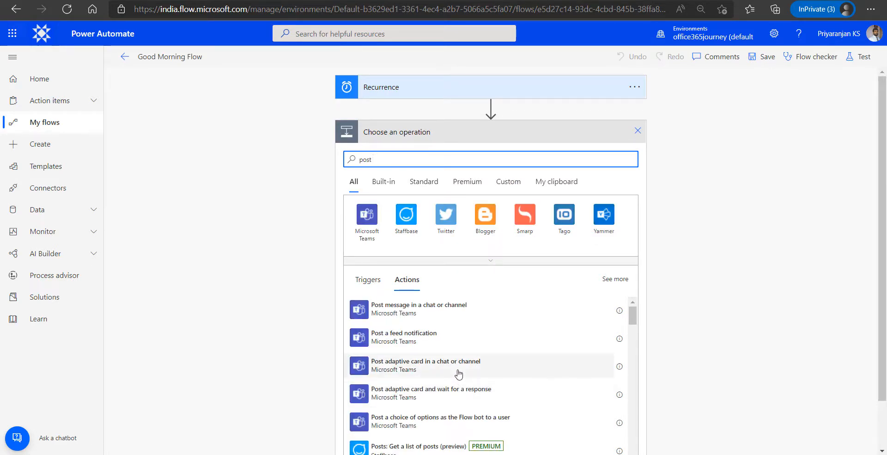
pyautogui.click(459, 373)
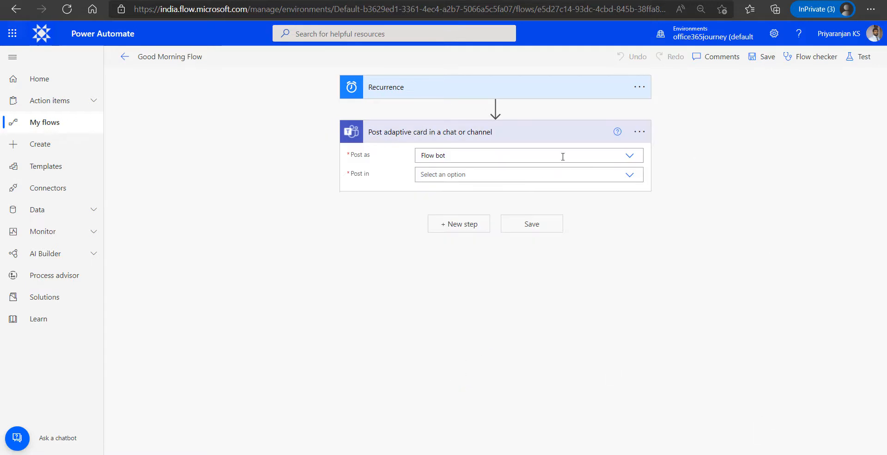
# Step: Set the adaptive card action to post in Chat with Flow bot and choose the user's own account as the recipient
pyautogui.click(628, 175)
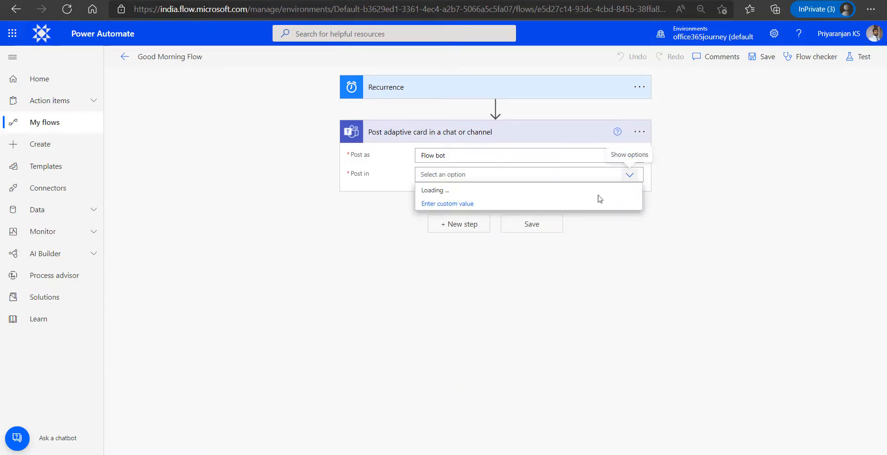
pyautogui.click(459, 205)
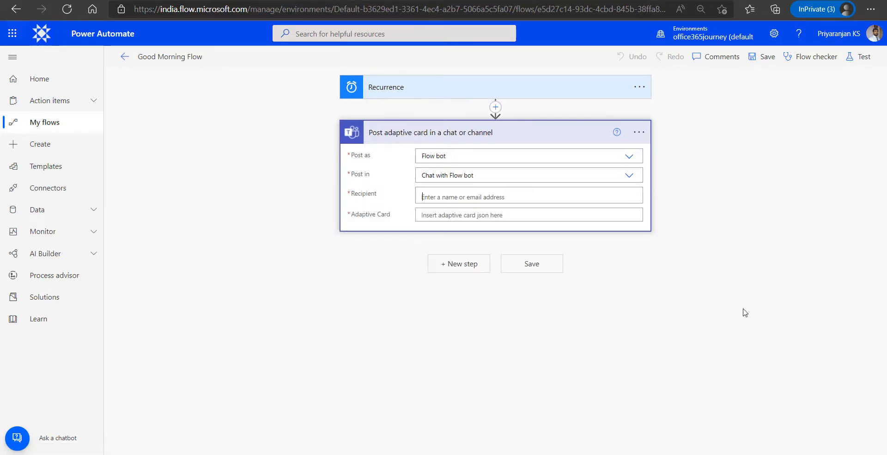
pyautogui.write('priyan')
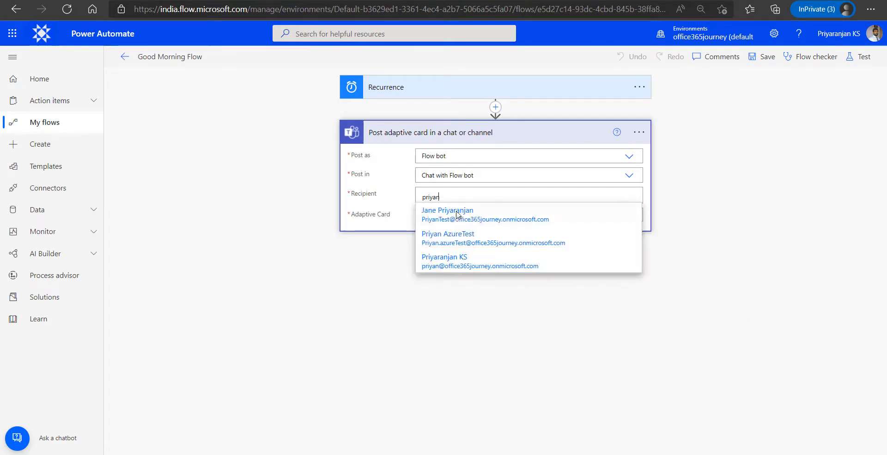
pyautogui.click(450, 255)
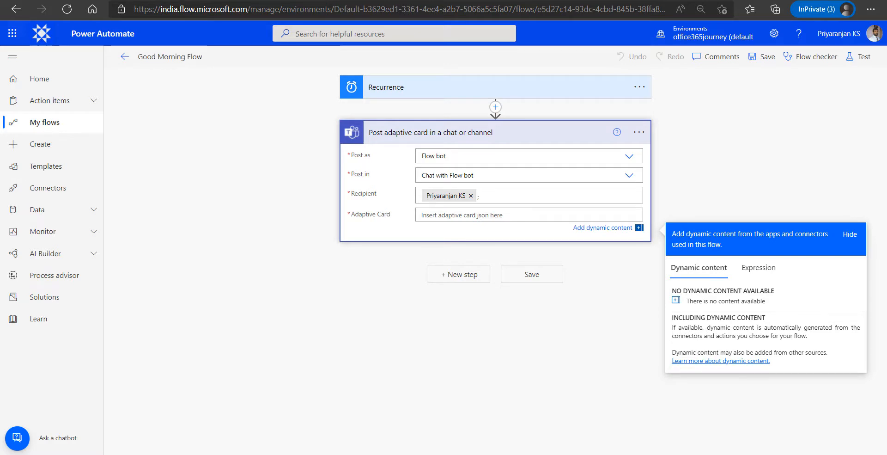
# Step: Paste the Good Morning card JSON, including the banner image URL with its SAS token, into the Adaptive Card field
pyautogui.click(476, 215)
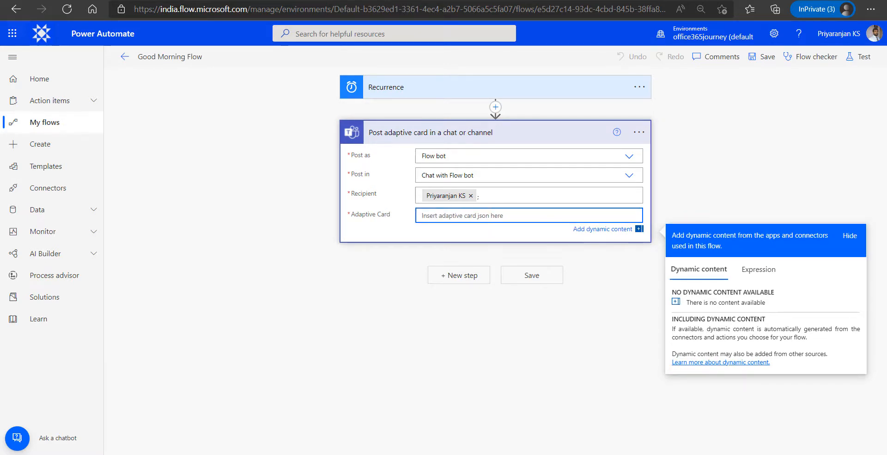
pyautogui.hotkey('ctrl', 'v')
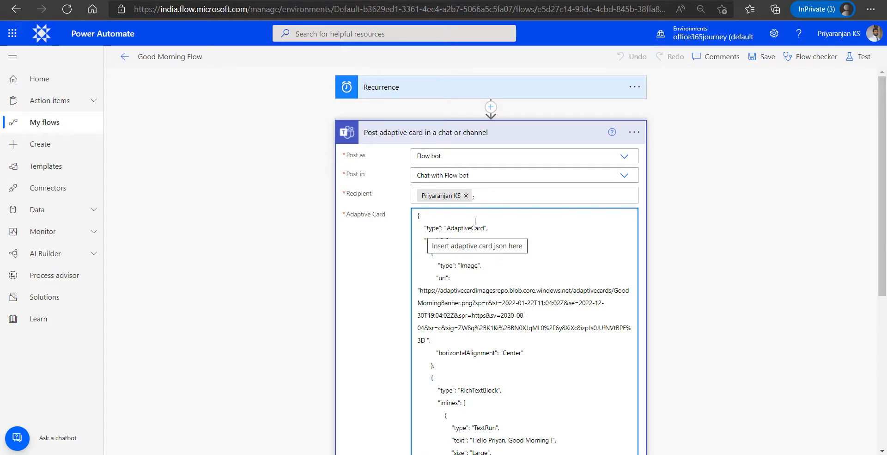
# Step: Examine the adaptive card JSON, covering its type, body, Image URL, RichTextBlock greeting, schema and version
pyautogui.moveTo(883, 119); pyautogui.dragTo(886, 193)
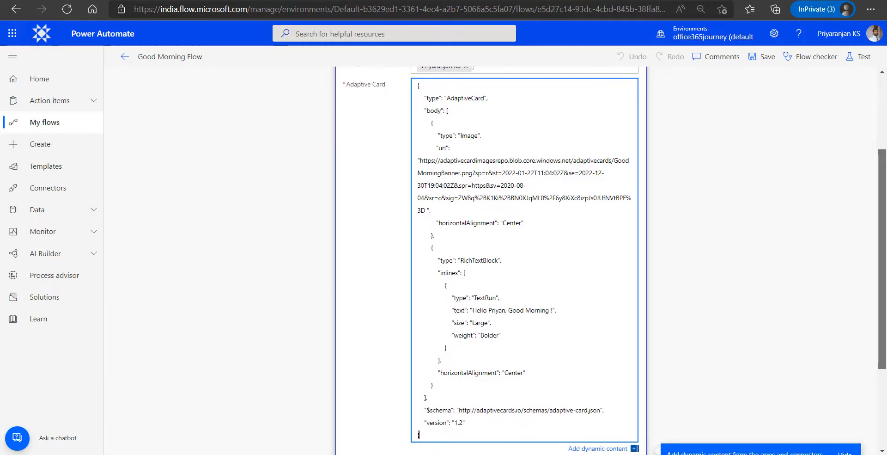
pyautogui.click(422, 98)
pyautogui.keyDown('shift'); pyautogui.click(504, 95); pyautogui.keyUp('shift')
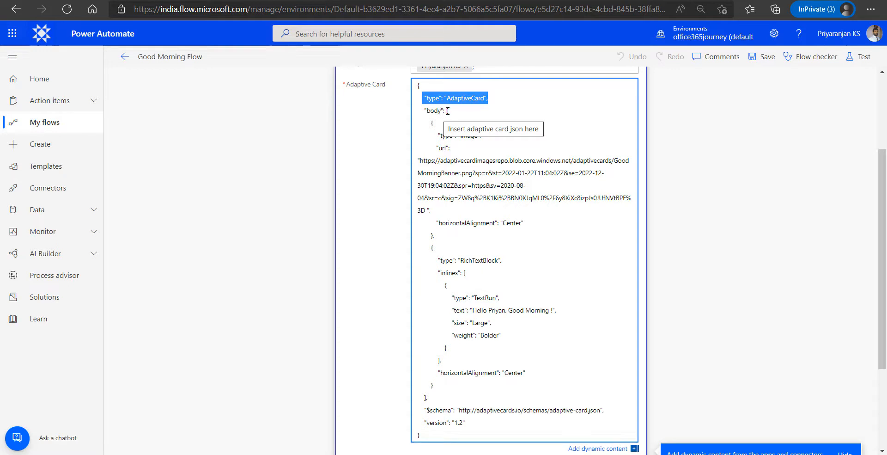
pyautogui.moveTo(426, 111); pyautogui.dragTo(522, 385)
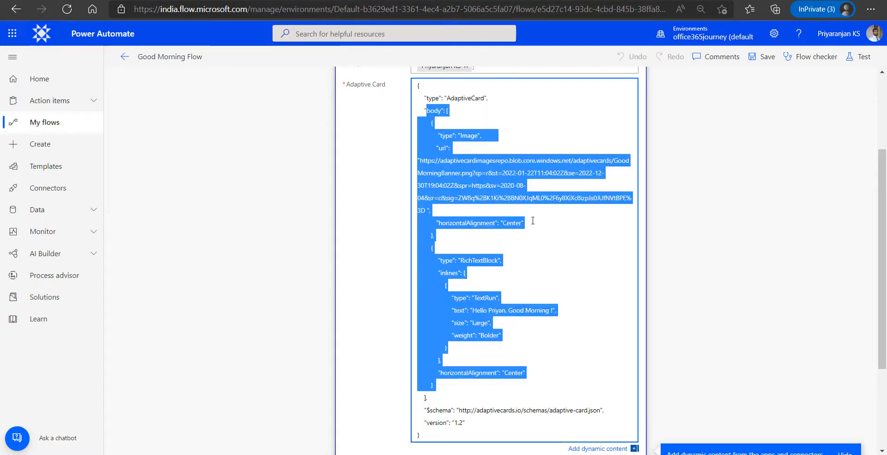
pyautogui.click(436, 135)
pyautogui.moveTo(436, 134); pyautogui.dragTo(456, 209)
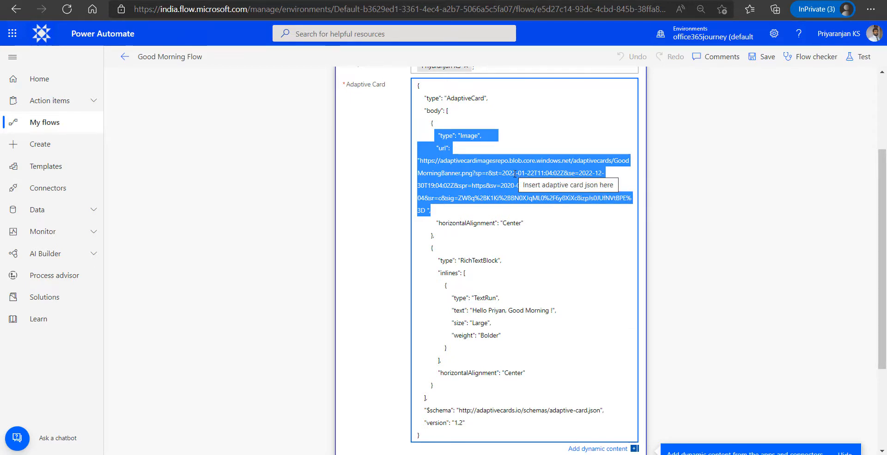
pyautogui.moveTo(423, 248); pyautogui.dragTo(479, 369)
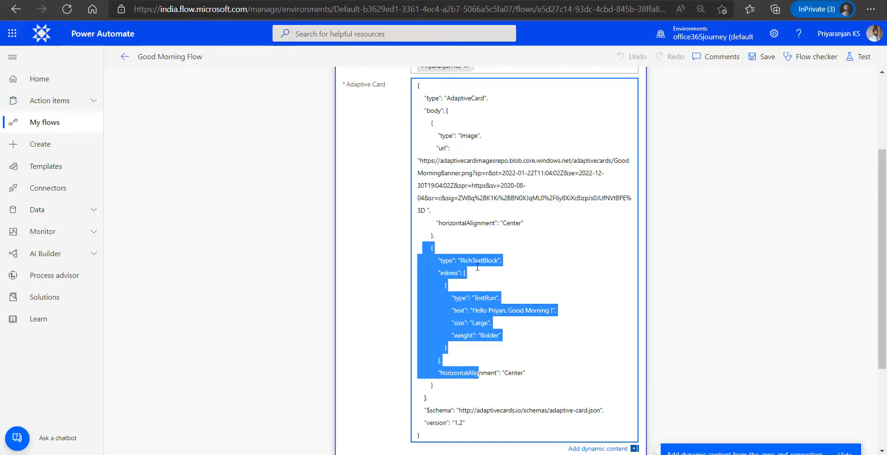
pyautogui.moveTo(419, 410); pyautogui.dragTo(483, 428)
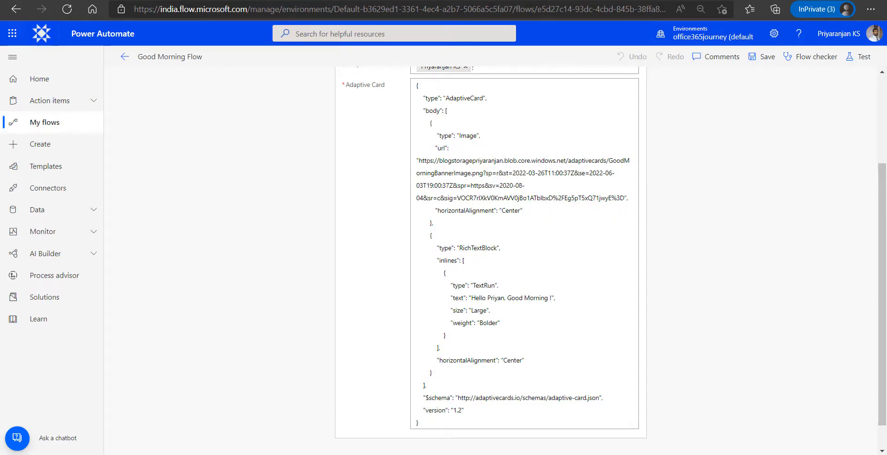
# Step: Save the Good Morning Flow and run it as a manual test
pyautogui.click(763, 56)
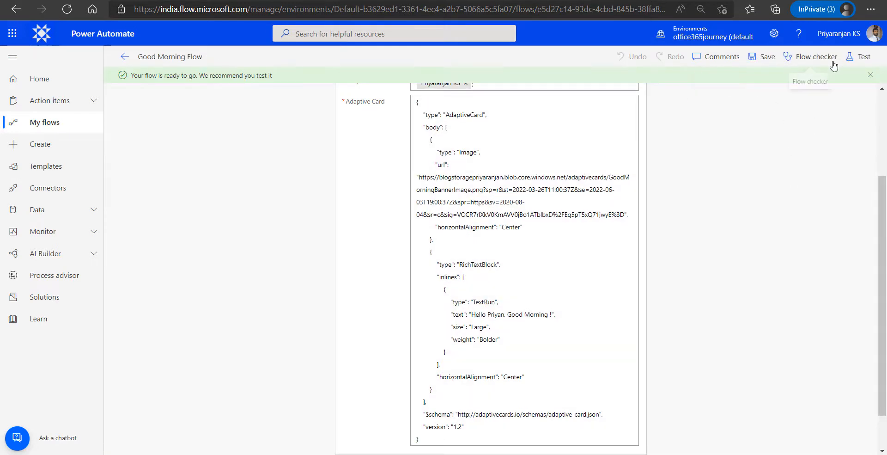
pyautogui.click(864, 57)
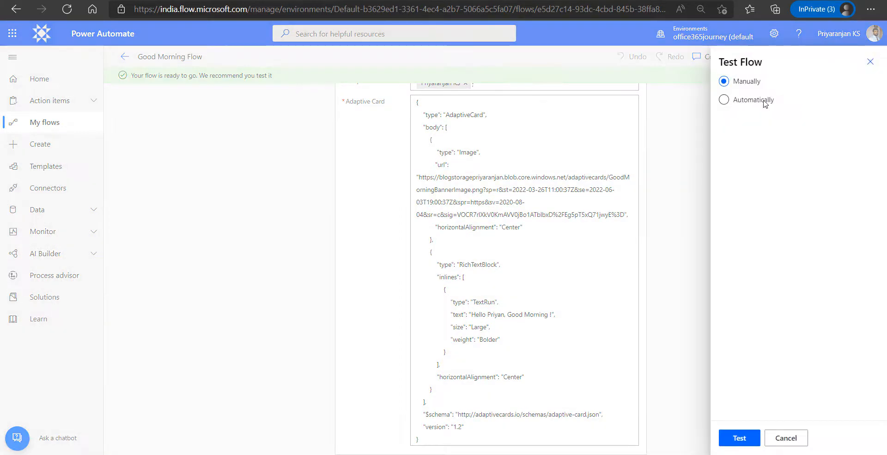
pyautogui.click(739, 439)
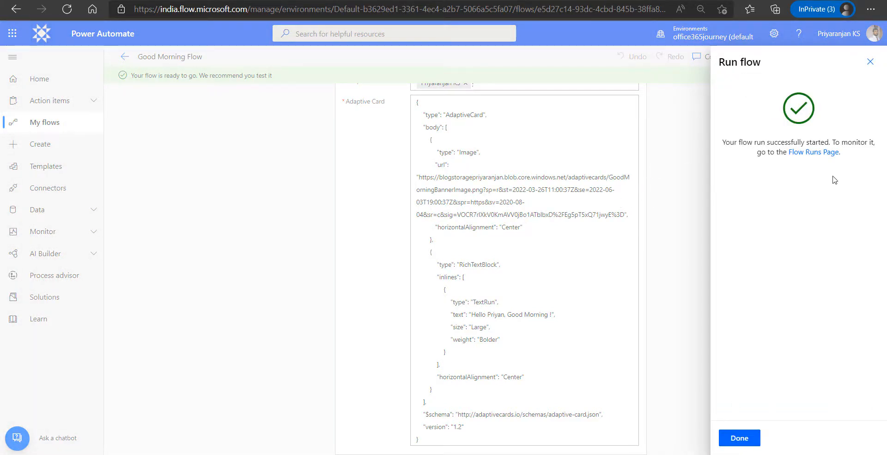
pyautogui.click(740, 438)
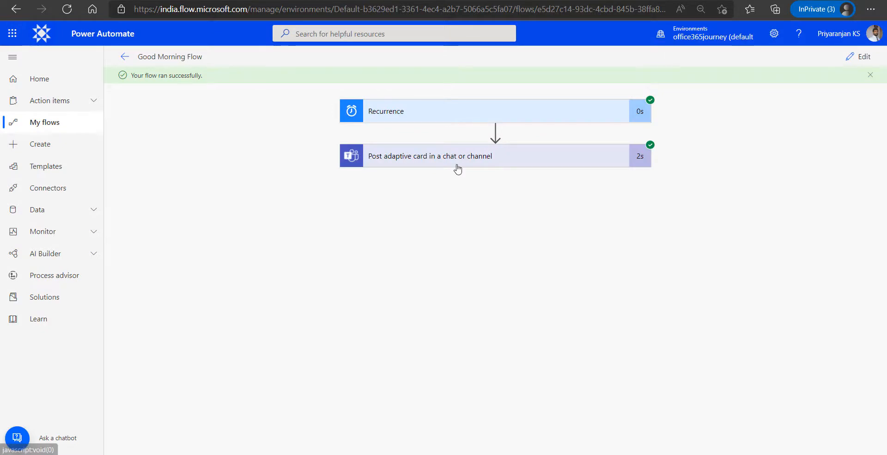
# Step: Examine the status code in the raw outputs of the adaptive card action's run and check the Power Automate chat in Microsoft Teams
pyautogui.click(457, 161)
pyautogui.scroll(-4, 601, 291)
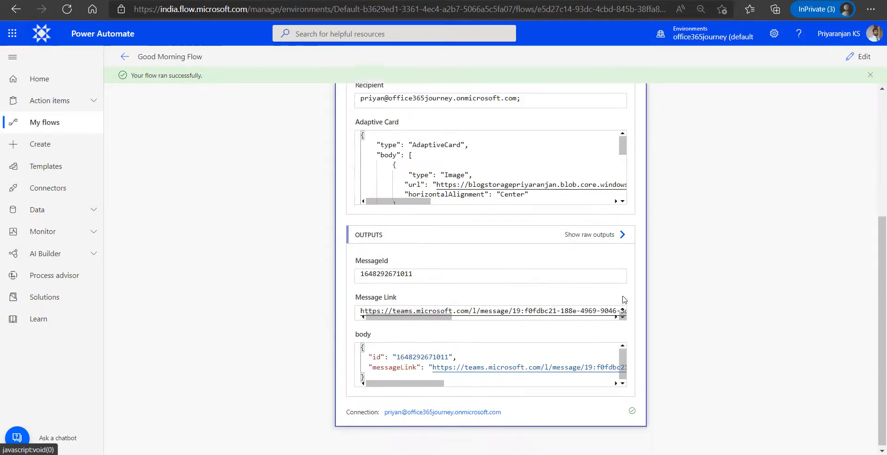
pyautogui.click(613, 235)
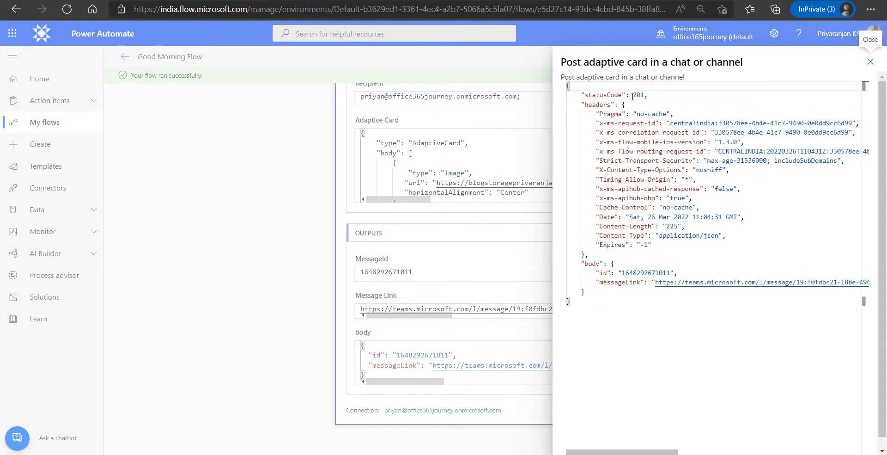
pyautogui.moveTo(628, 95); pyautogui.dragTo(649, 95)
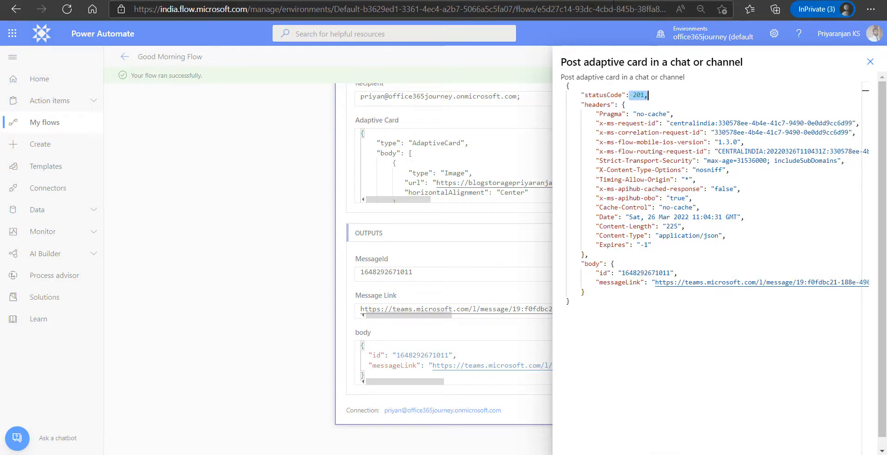
pyautogui.press('Return')
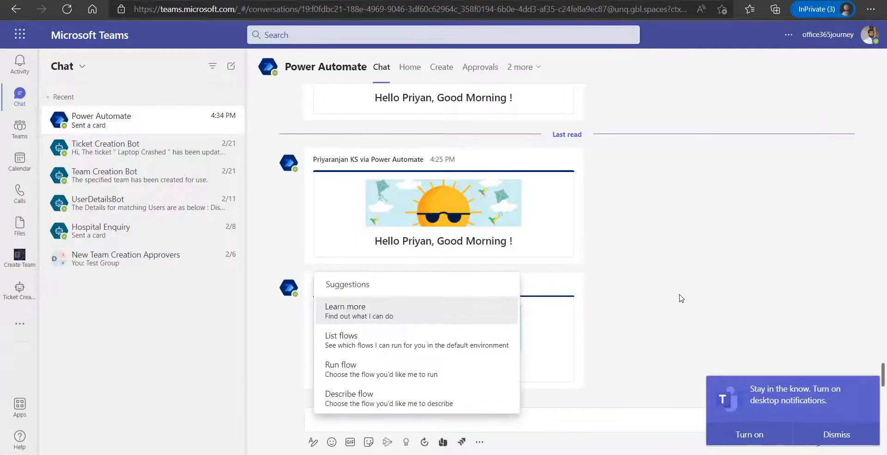